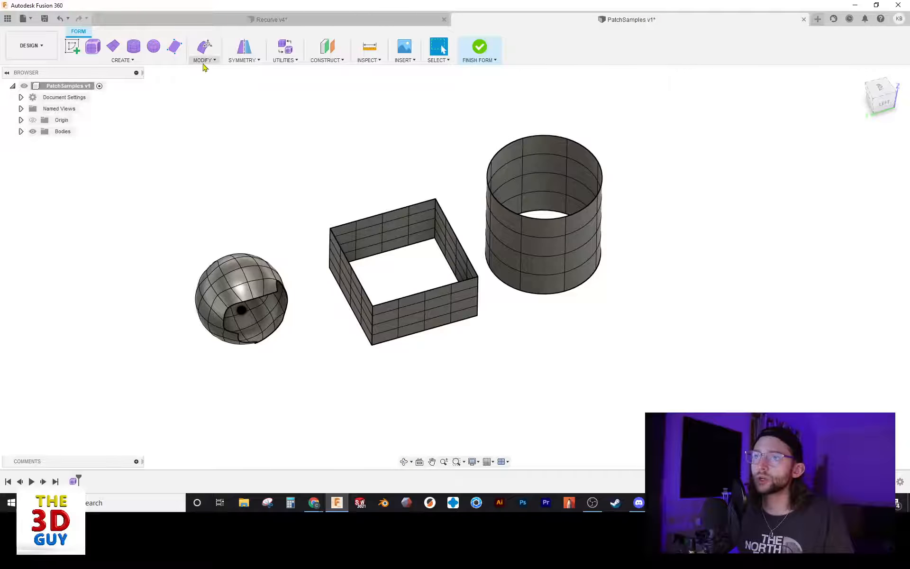
Preview a Reduced Star hole fill on the cylinder's open top, trying Maintain Crease Edges on and off
{"action": "left_click", "coordinate": [203, 60]}
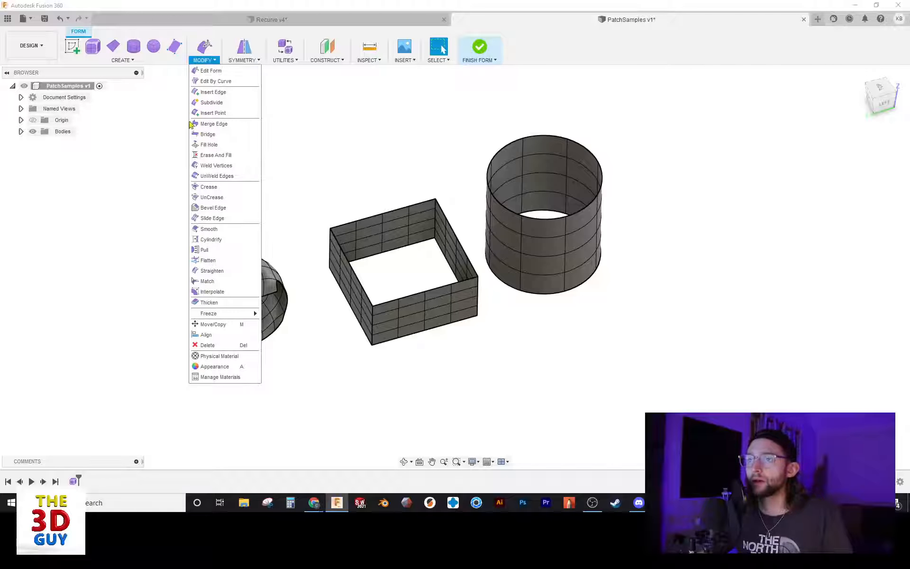
{"action": "left_click", "coordinate": [209, 145]}
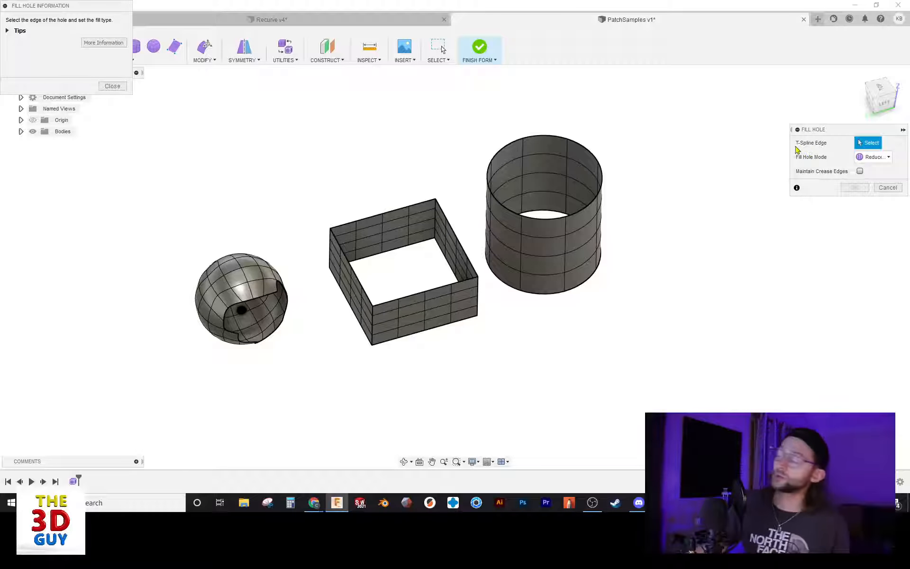
{"action": "left_click", "coordinate": [557, 140]}
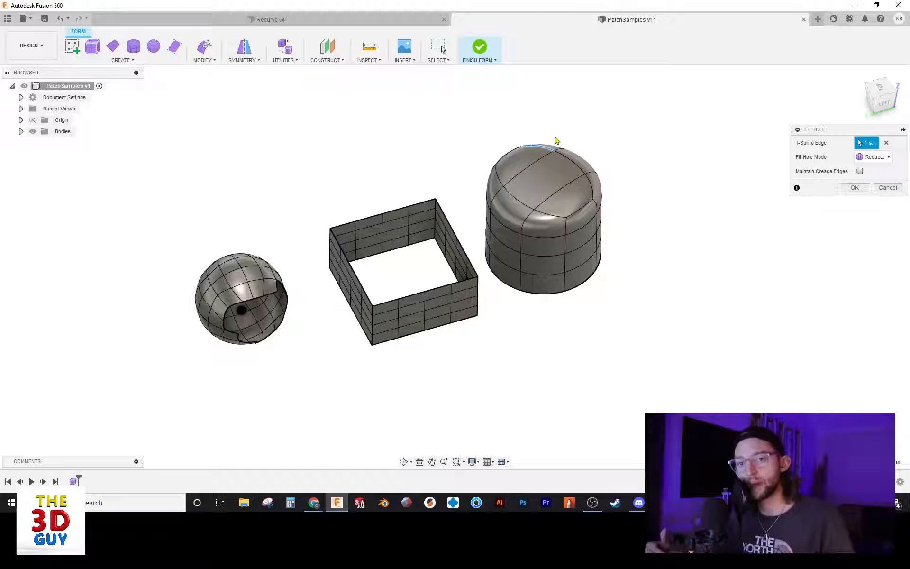
{"action": "left_click", "coordinate": [874, 157]}
{"action": "left_click", "coordinate": [854, 203]}
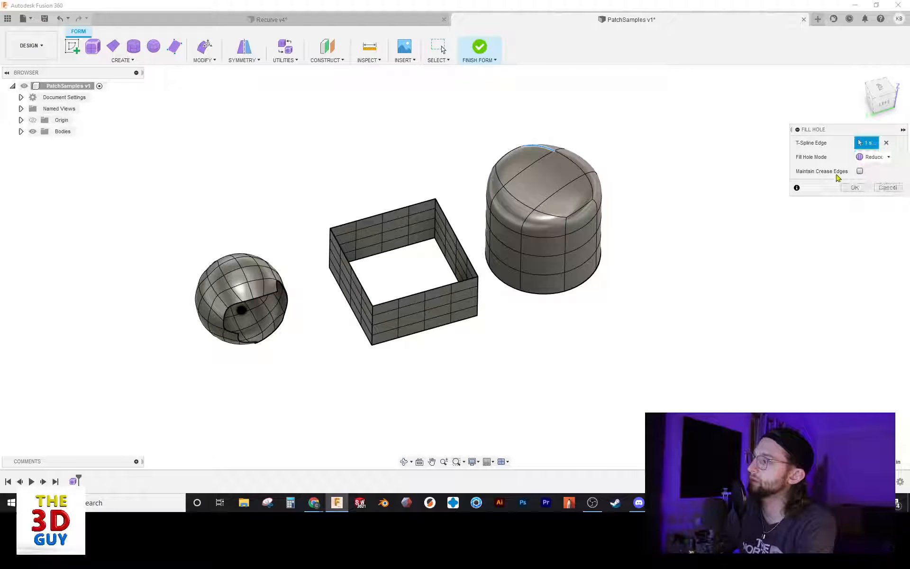
{"action": "left_click", "coordinate": [860, 171]}
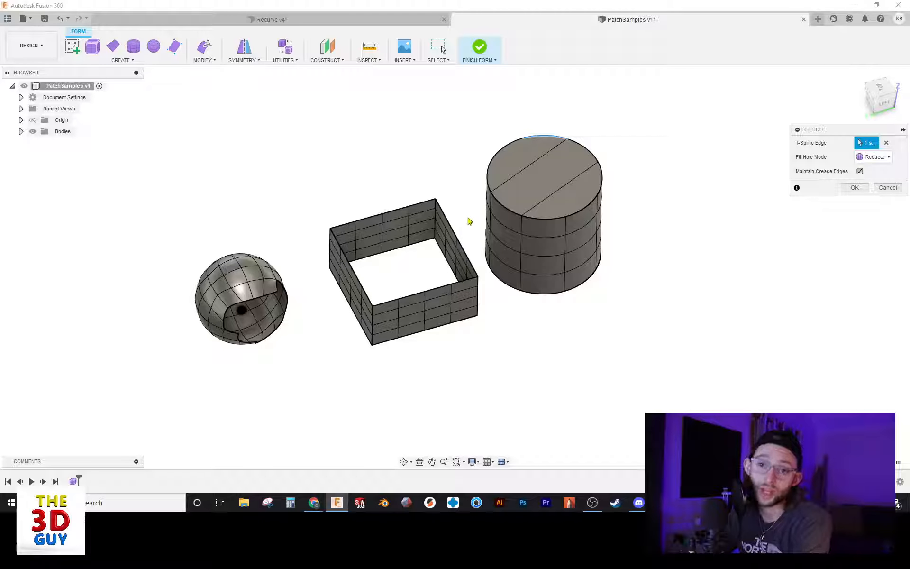
{"action": "left_click", "coordinate": [860, 171]}
Try the Fill Star mode on the cylinder's top hole and set the fill mode to Collapse
{"action": "left_click", "coordinate": [874, 157]}
{"action": "left_click", "coordinate": [874, 180]}
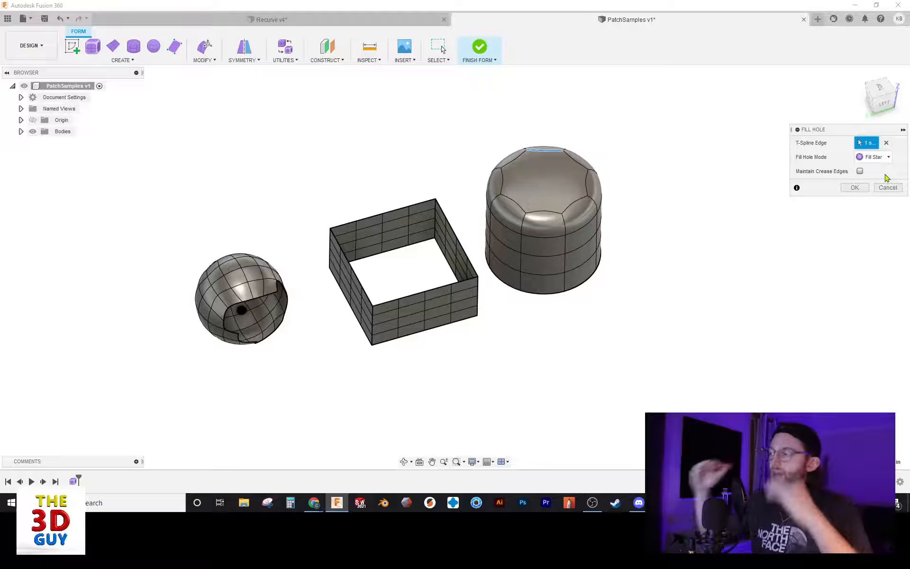
{"action": "left_click", "coordinate": [877, 157]}
{"action": "left_click", "coordinate": [877, 190]}
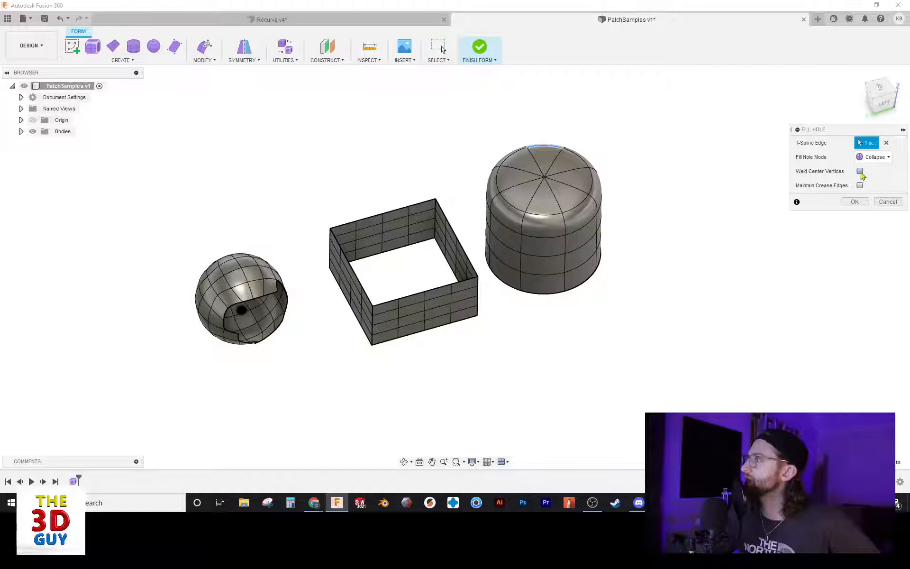
Compare the cylinder's collapsed fill with and without Weld Center Vertices and apply it with welding enabled
{"action": "left_click", "coordinate": [860, 172]}
{"action": "left_click", "coordinate": [883, 102]}
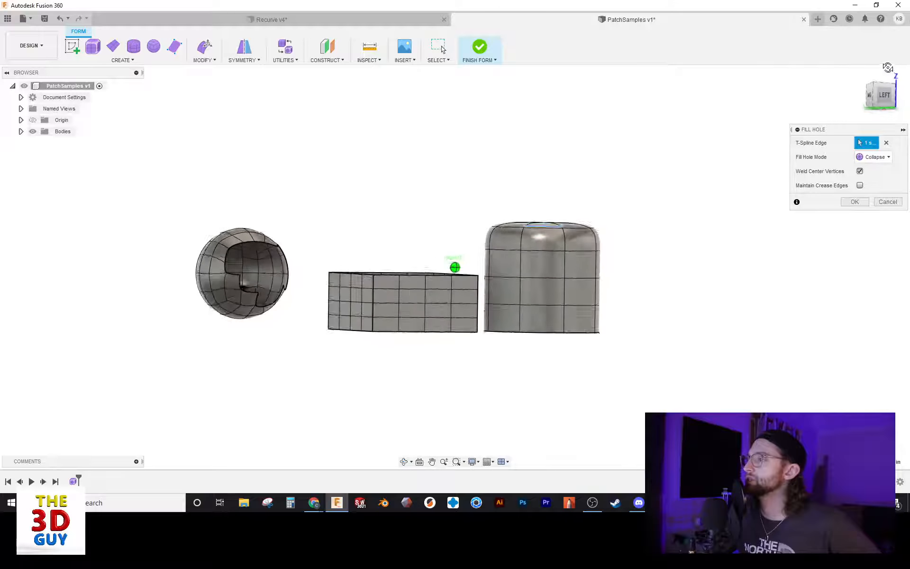
{"action": "left_click", "coordinate": [860, 171]}
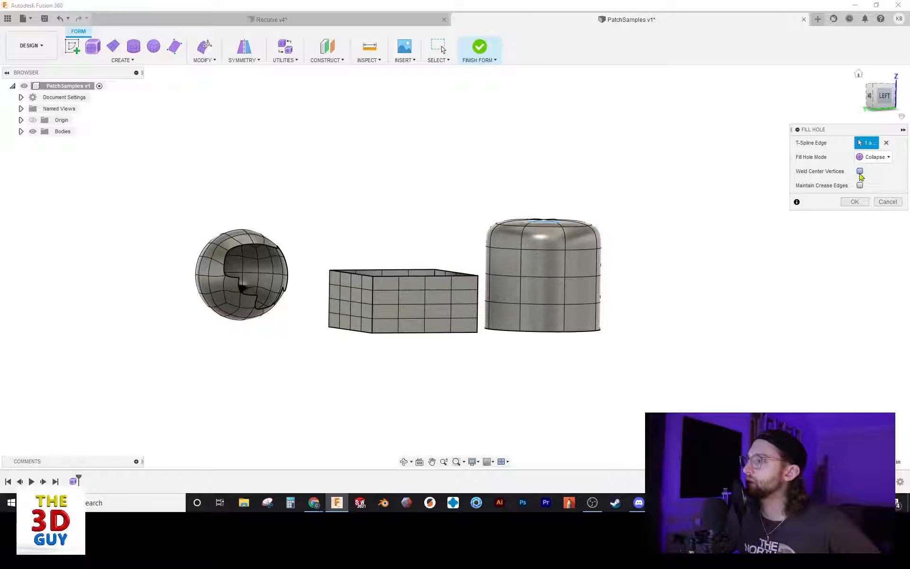
{"action": "left_click", "coordinate": [860, 171]}
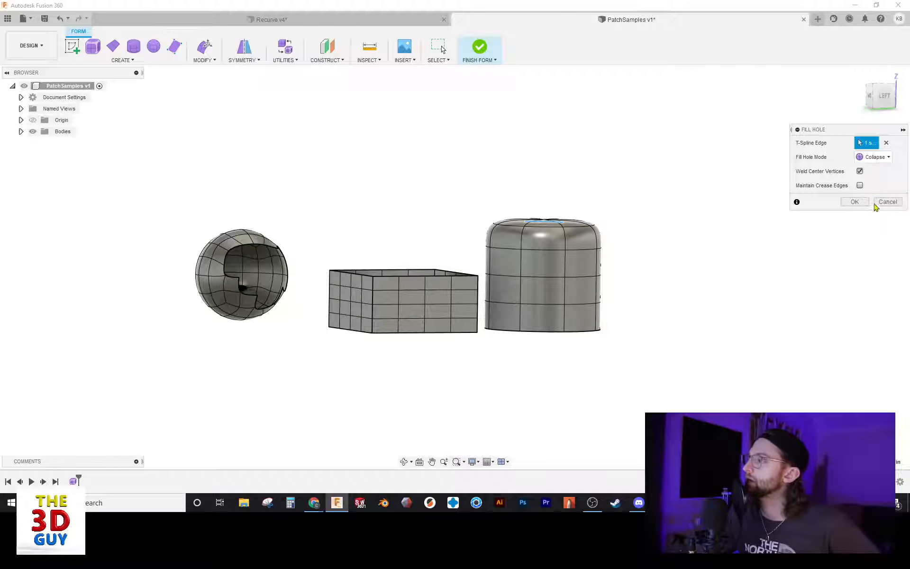
{"action": "left_click", "coordinate": [854, 201]}
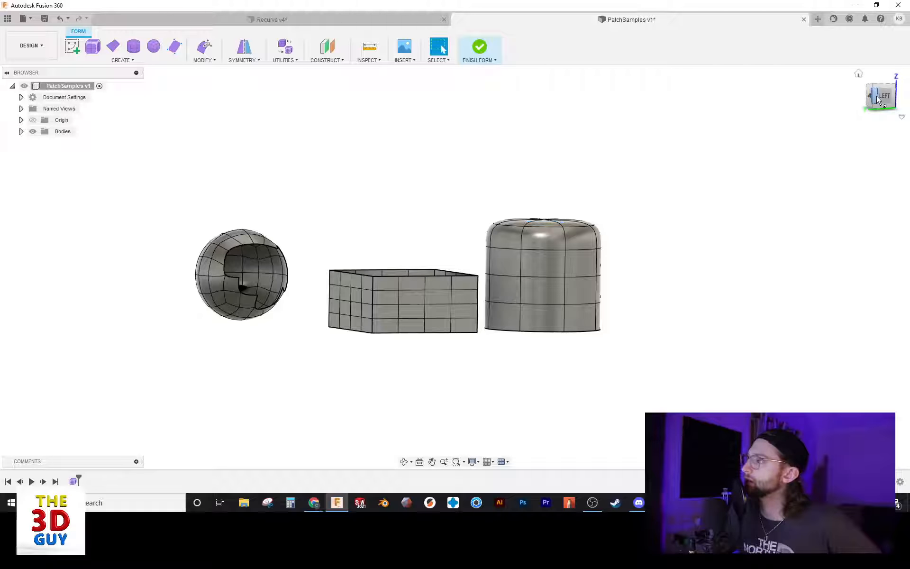
Preview a Reduced Star hole fill on the square box's open top with Maintain Crease Edges enabled
{"action": "left_click", "coordinate": [858, 73]}
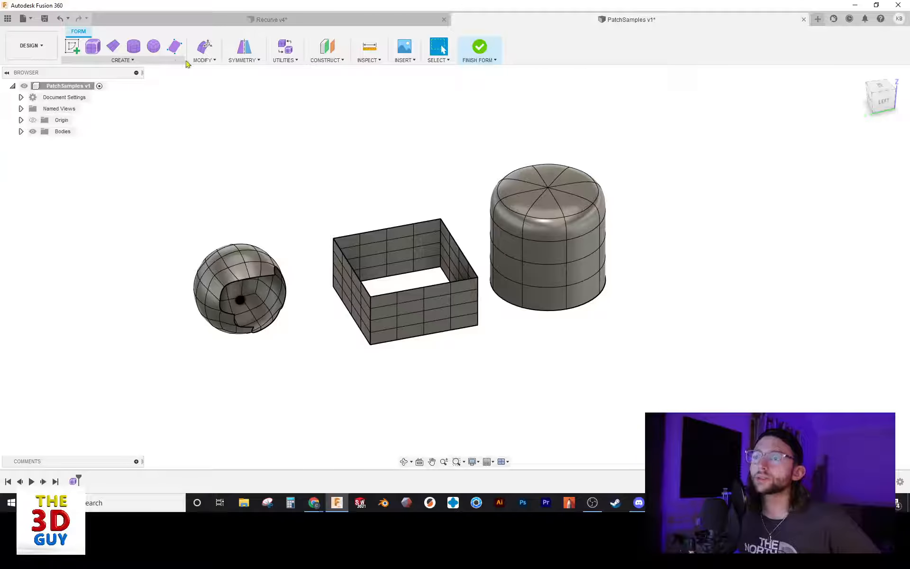
{"action": "left_click", "coordinate": [204, 60]}
{"action": "left_click", "coordinate": [209, 145]}
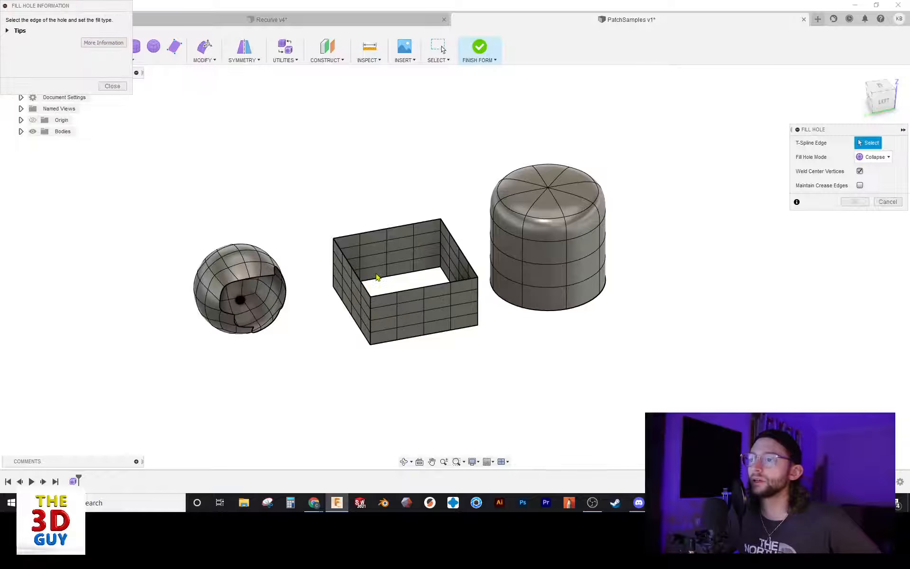
{"action": "left_click", "coordinate": [872, 157]}
{"action": "left_click", "coordinate": [871, 175]}
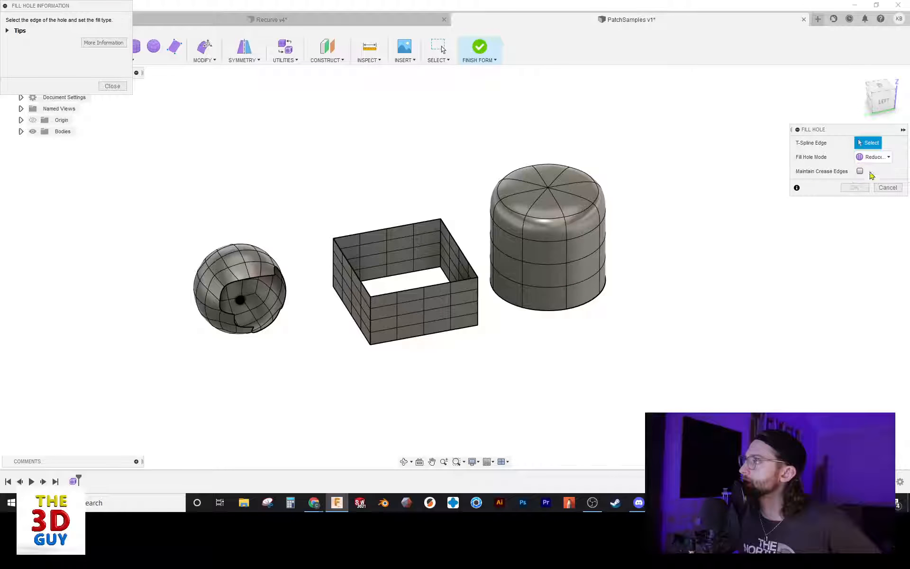
{"action": "left_click", "coordinate": [371, 235]}
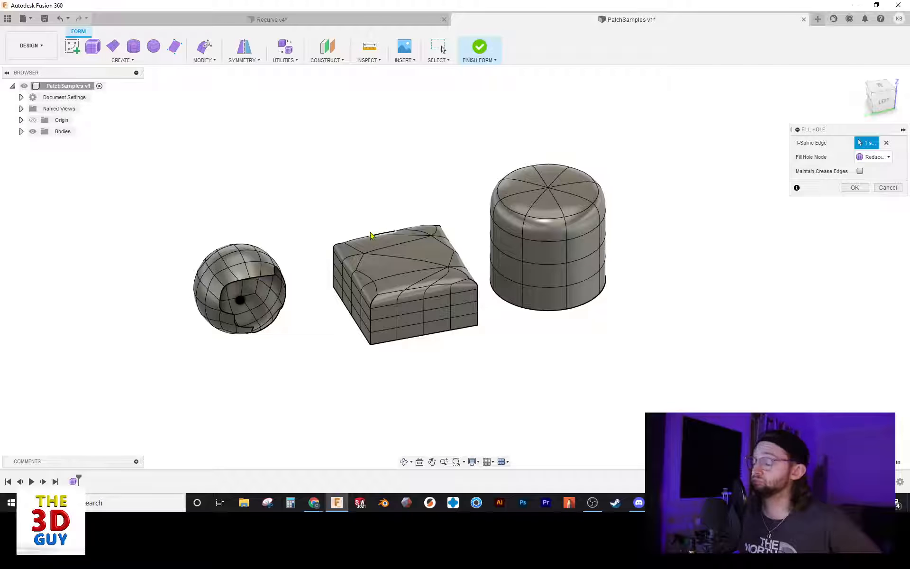
{"action": "middle_click_drag", "start_coordinate": [454, 267], "coordinate": [413, 376], "text": "shift"}
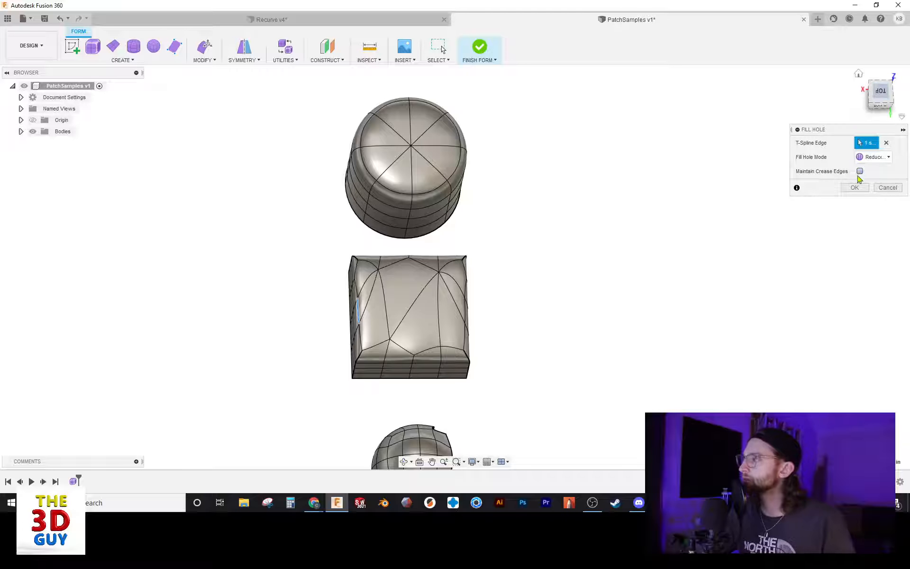
{"action": "left_click", "coordinate": [885, 94]}
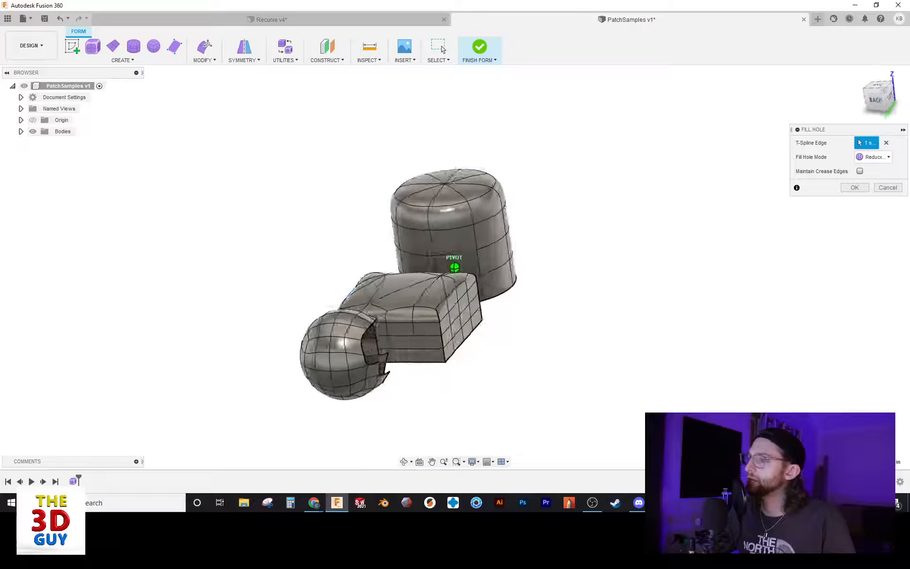
{"action": "left_click", "coordinate": [860, 171]}
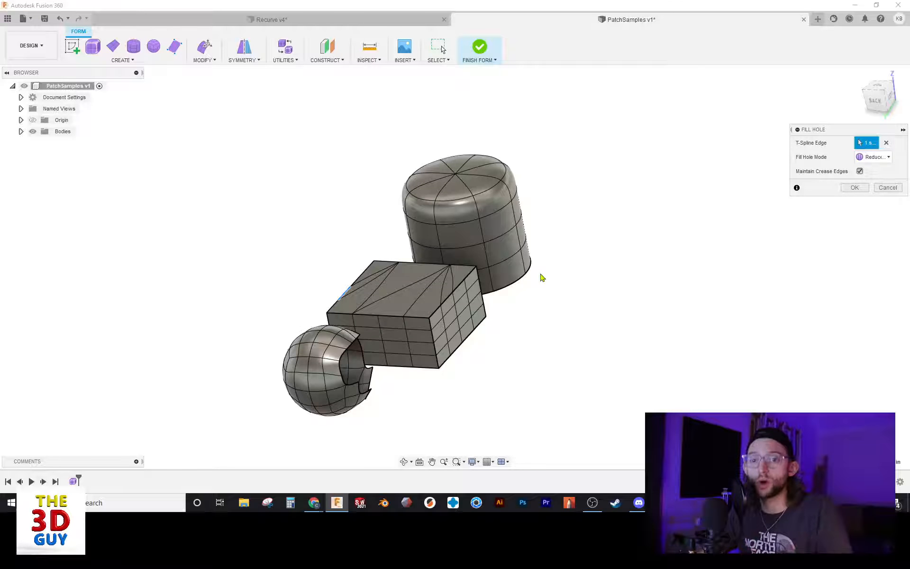
Set the box's hole fill to Fill Star with Maintain Crease Edges disabled
{"action": "left_click", "coordinate": [874, 157]}
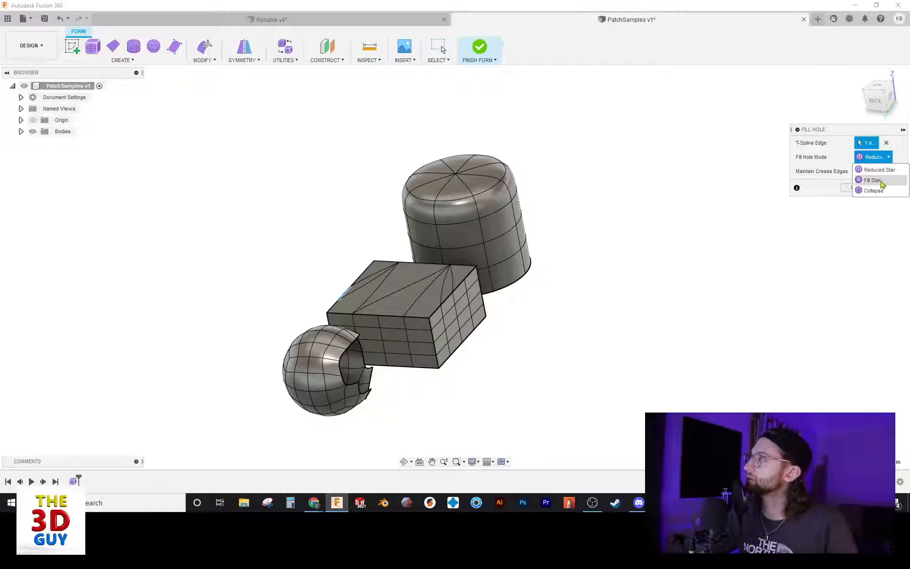
{"action": "left_click", "coordinate": [874, 180]}
{"action": "left_click", "coordinate": [860, 172]}
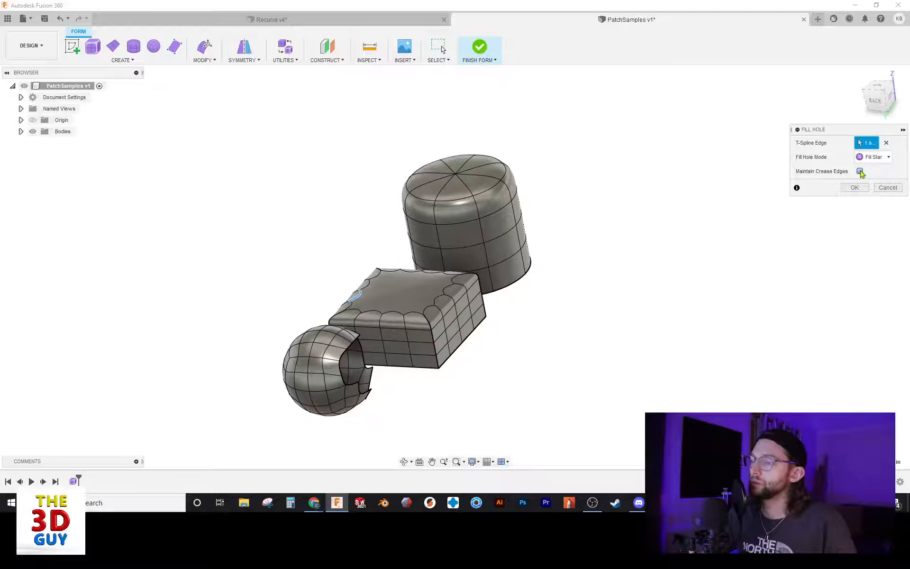
{"action": "left_click_drag", "start_coordinate": [871, 113], "coordinate": [880, 109]}
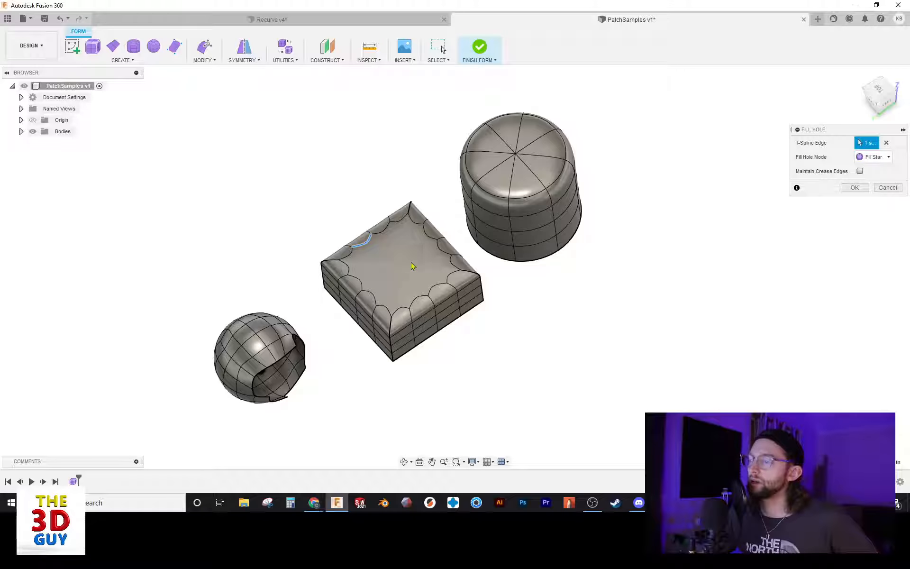
Try the Collapse mode on the box's top hole, comparing it with and without Weld Center Vertices
{"action": "left_click", "coordinate": [888, 158]}
{"action": "left_click", "coordinate": [875, 192]}
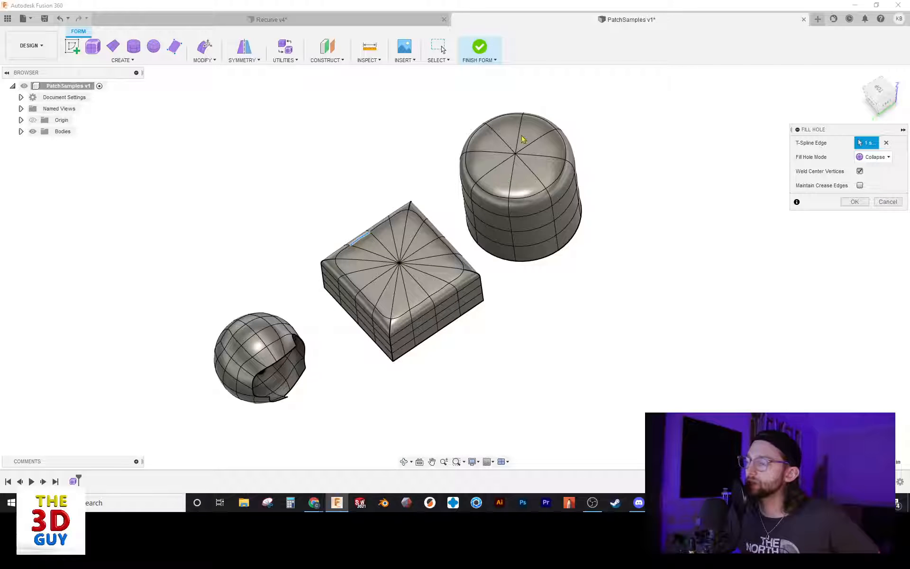
{"action": "left_click", "coordinate": [860, 172]}
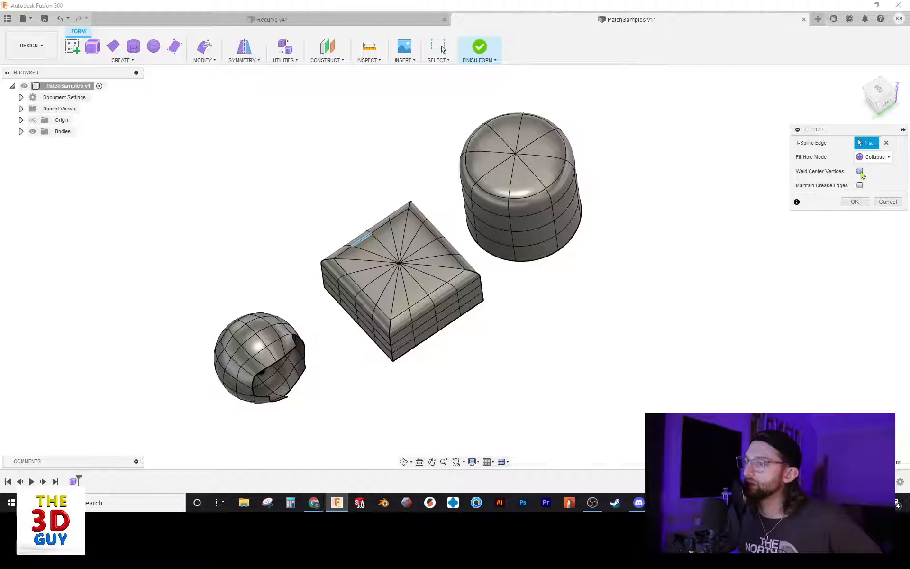
{"action": "left_click", "coordinate": [861, 171]}
{"action": "left_click", "coordinate": [861, 172]}
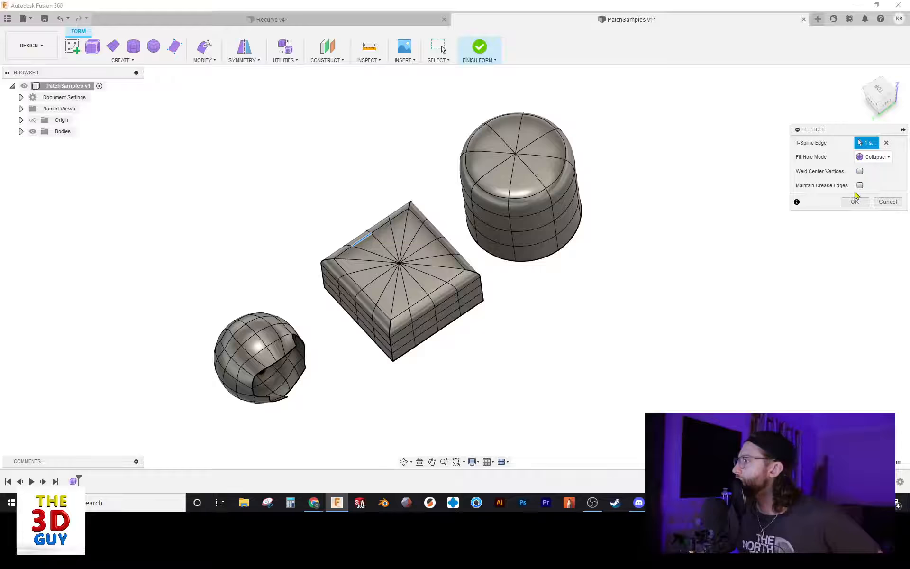
Return the box's hole fill to Fill Star without maintained crease edges and apply it
{"action": "left_click", "coordinate": [875, 157]}
{"action": "left_click", "coordinate": [873, 170]}
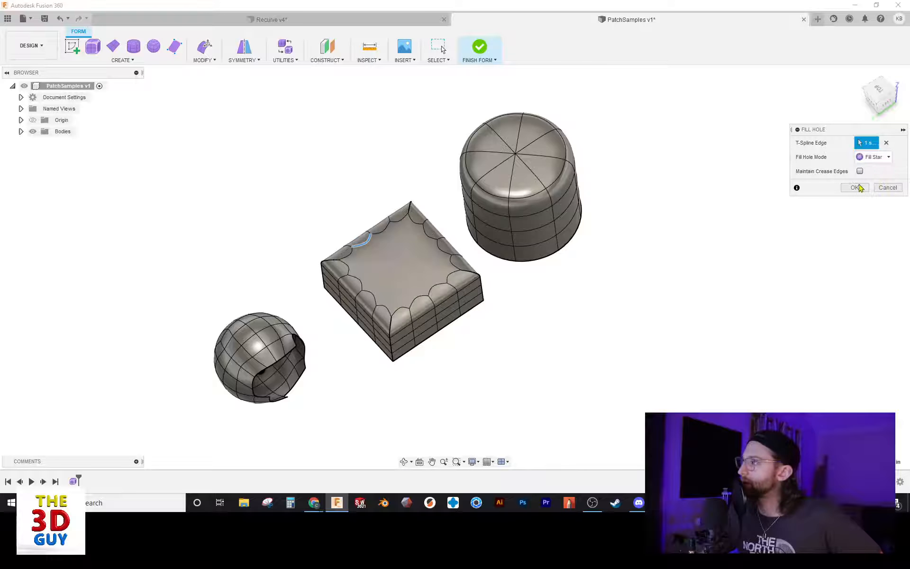
{"action": "left_click", "coordinate": [861, 188]}
Preview a Reduced Star hole fill on the sphere's irregular opening with Maintain Crease Edges disabled
{"action": "left_click_drag", "start_coordinate": [874, 106], "coordinate": [869, 80]}
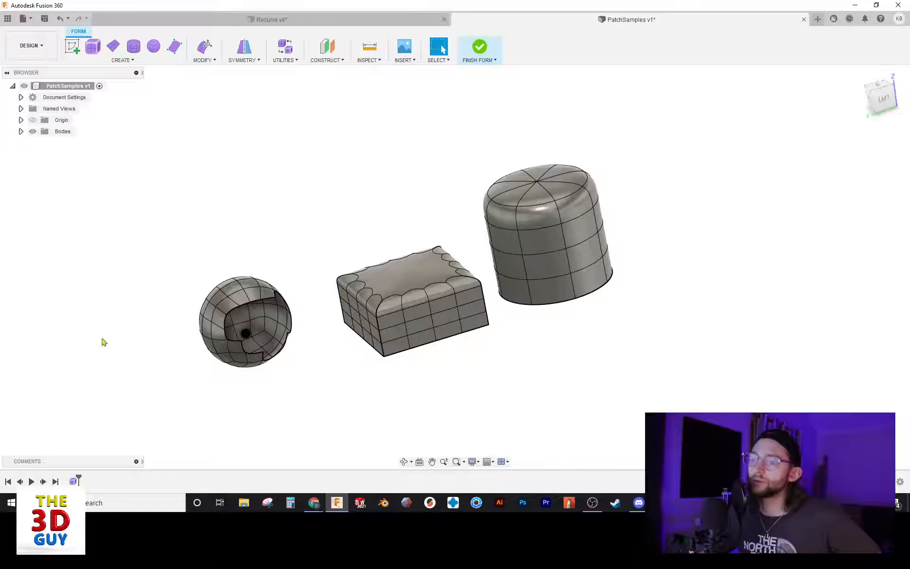
{"action": "left_click", "coordinate": [204, 60]}
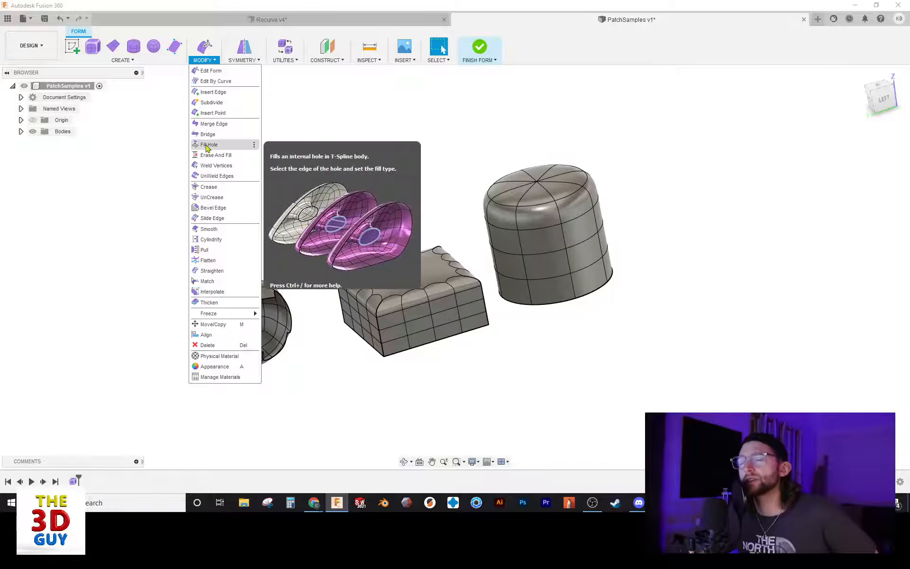
{"action": "left_click", "coordinate": [207, 145]}
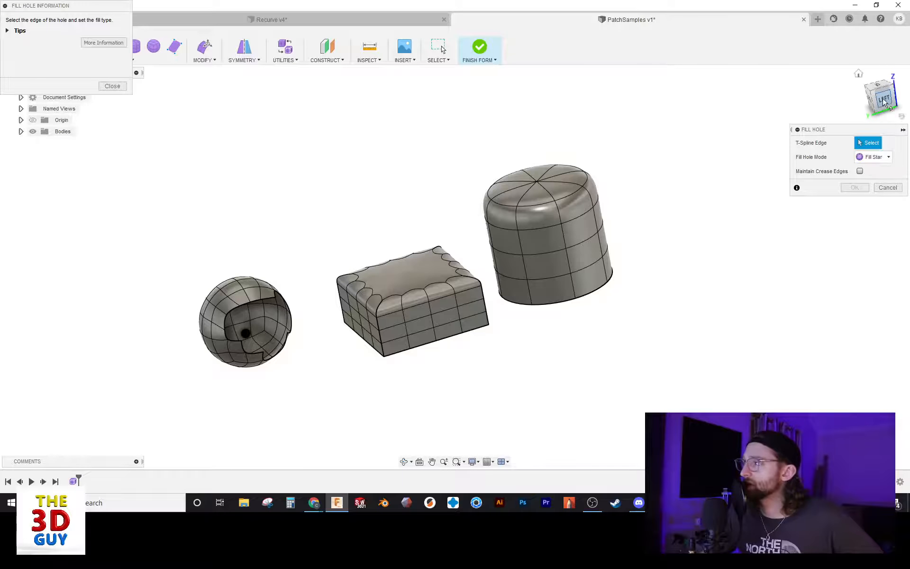
{"action": "mouse_move", "coordinate": [884, 99]}
{"action": "left_mouse_down"}
{"action": "mouse_move", "coordinate": [868, 93]}
{"action": "mouse_move", "coordinate": [856, 101]}
{"action": "mouse_move", "coordinate": [878, 108]}
{"action": "left_mouse_up"}
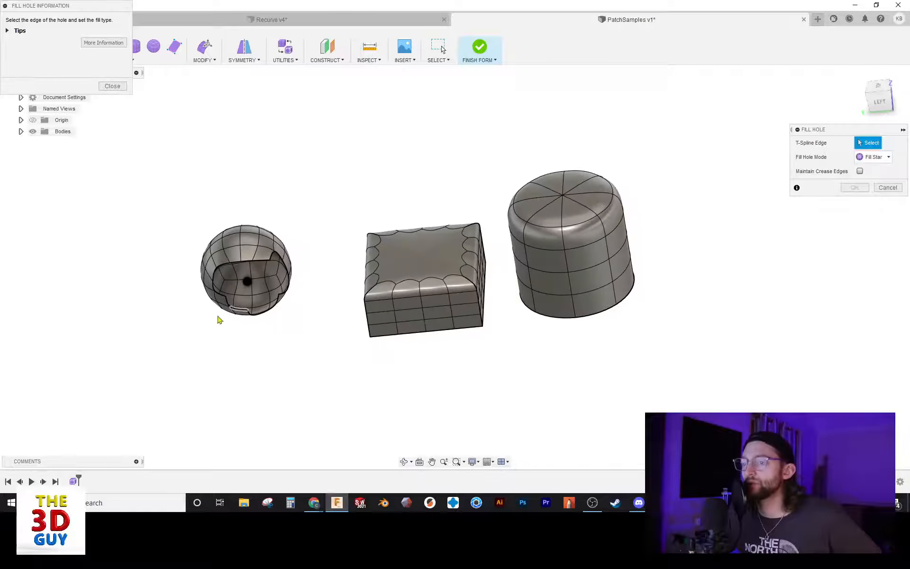
{"action": "scroll", "coordinate": [187, 283], "scroll_direction": "up", "scroll_amount": 2}
{"action": "left_click", "coordinate": [875, 157]}
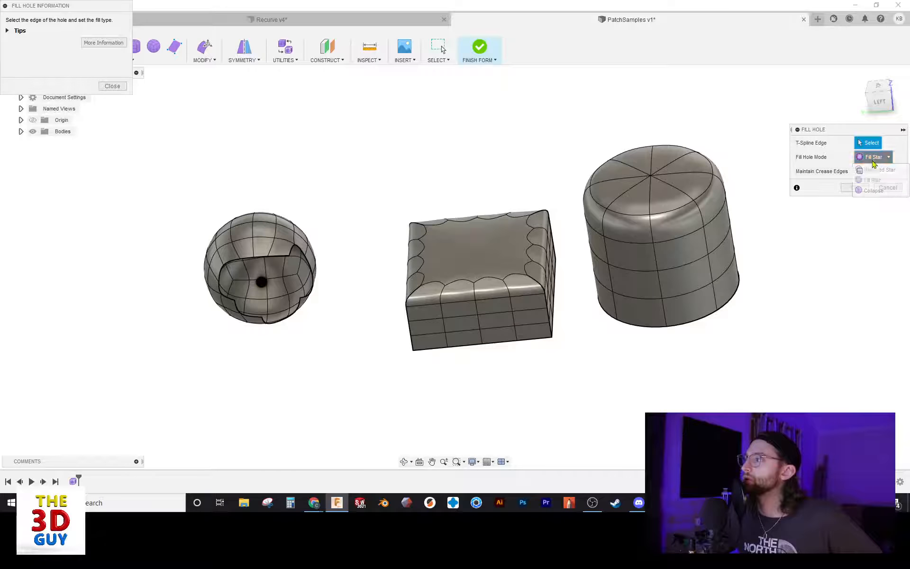
{"action": "left_click", "coordinate": [876, 172]}
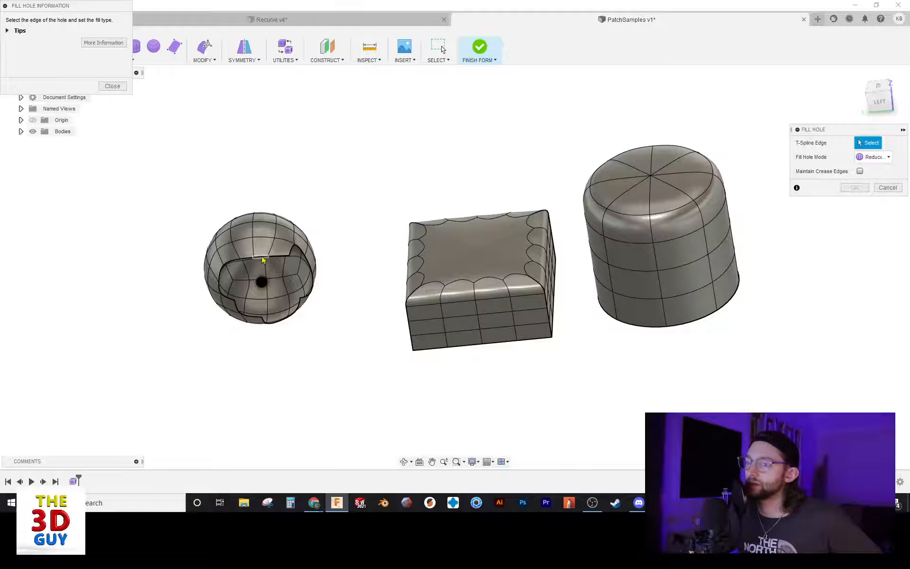
{"action": "left_click", "coordinate": [262, 259]}
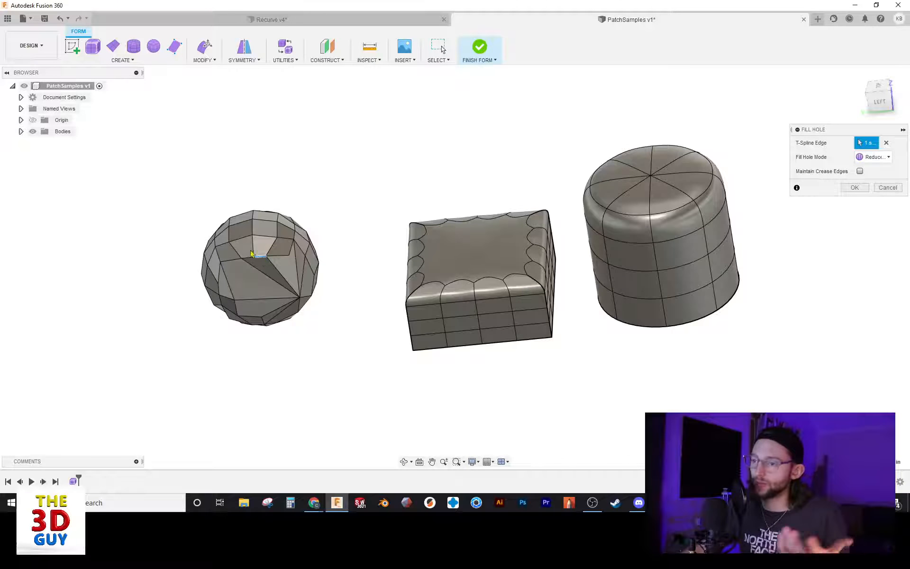
Preview the sphere's Reduced Star hole fill with Maintain Crease Edges enabled
{"action": "mouse_move", "coordinate": [455, 267]}
{"action": "middle_mouse_down", "text": "shift"}
{"action": "mouse_move", "coordinate": [479, 254]}
{"action": "mouse_move", "coordinate": [516, 266]}
{"action": "mouse_move", "coordinate": [470, 256]}
{"action": "mouse_move", "coordinate": [420, 294]}
{"action": "middle_mouse_up", "text": "shift"}
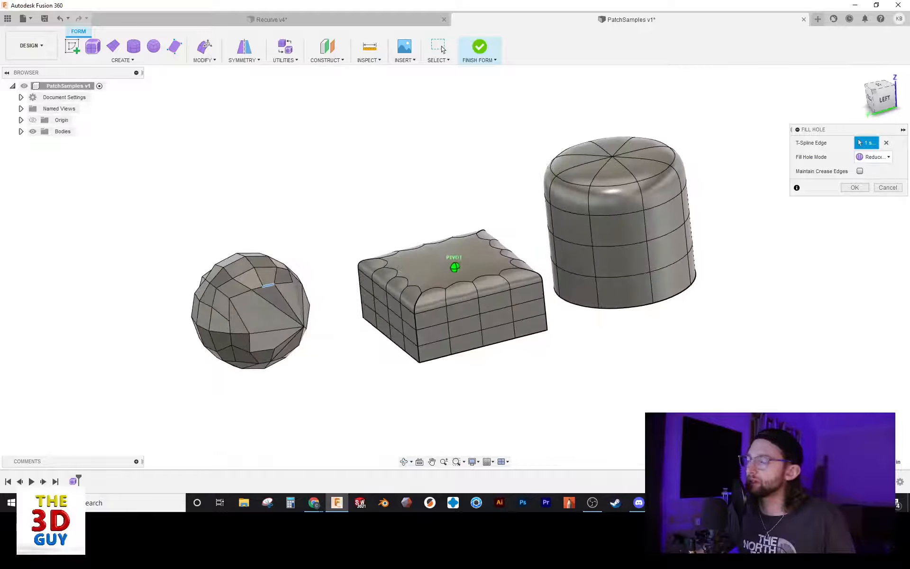
{"action": "left_click", "coordinate": [861, 172]}
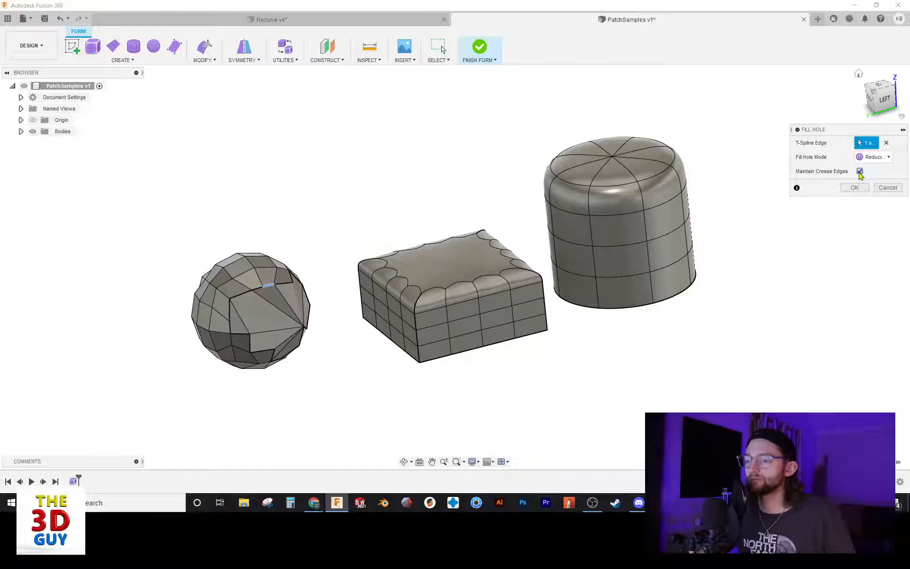
Try the Fill Star mode on the sphere's opening, comparing it without and with Maintain Crease Edges
{"action": "left_click", "coordinate": [874, 157]}
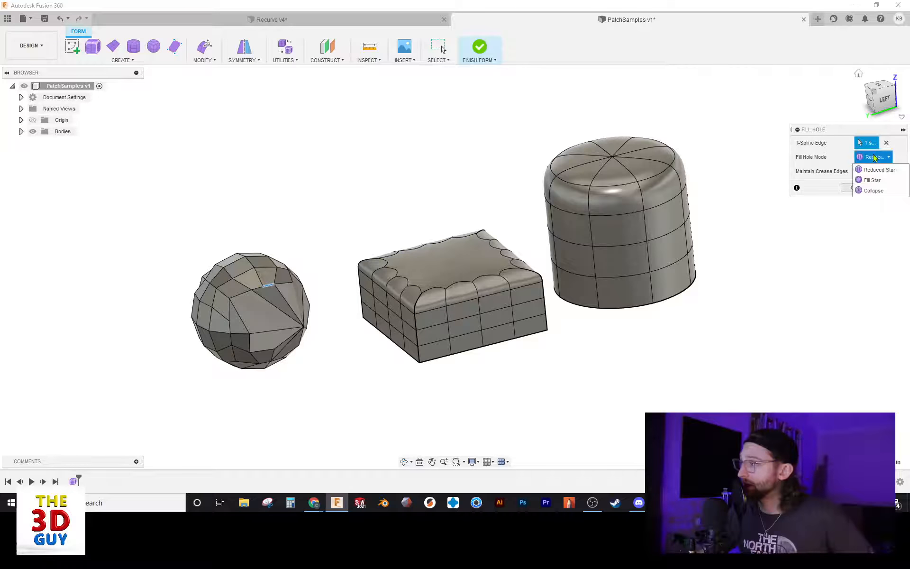
{"action": "left_click", "coordinate": [873, 181]}
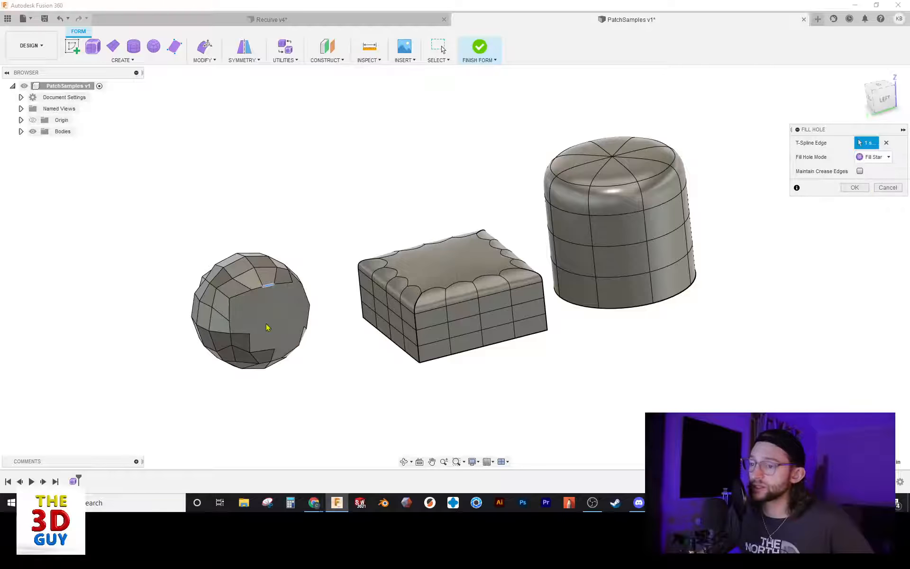
{"action": "left_click_drag", "start_coordinate": [881, 97], "coordinate": [797, 107]}
{"action": "middle_click_drag", "start_coordinate": [531, 285], "coordinate": [384, 275], "text": "shift"}
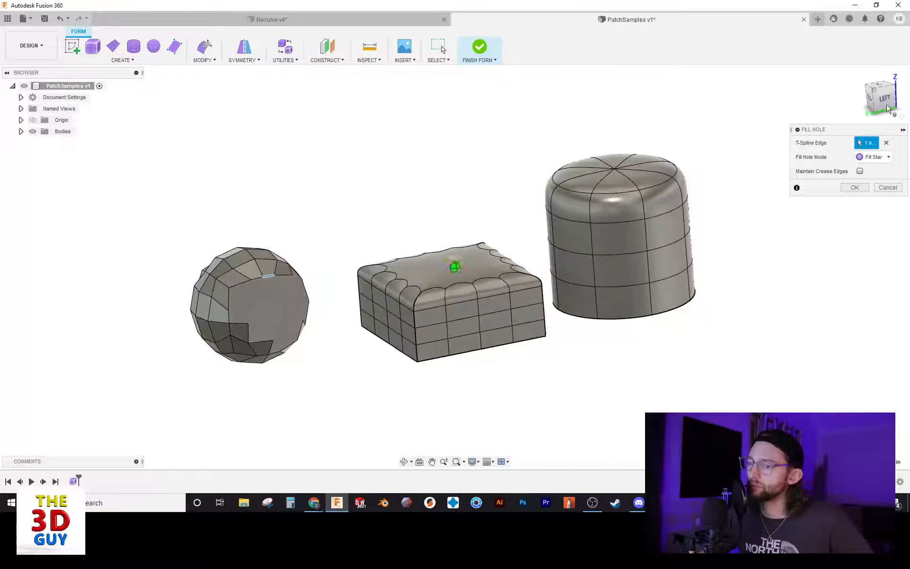
{"action": "left_click", "coordinate": [860, 172]}
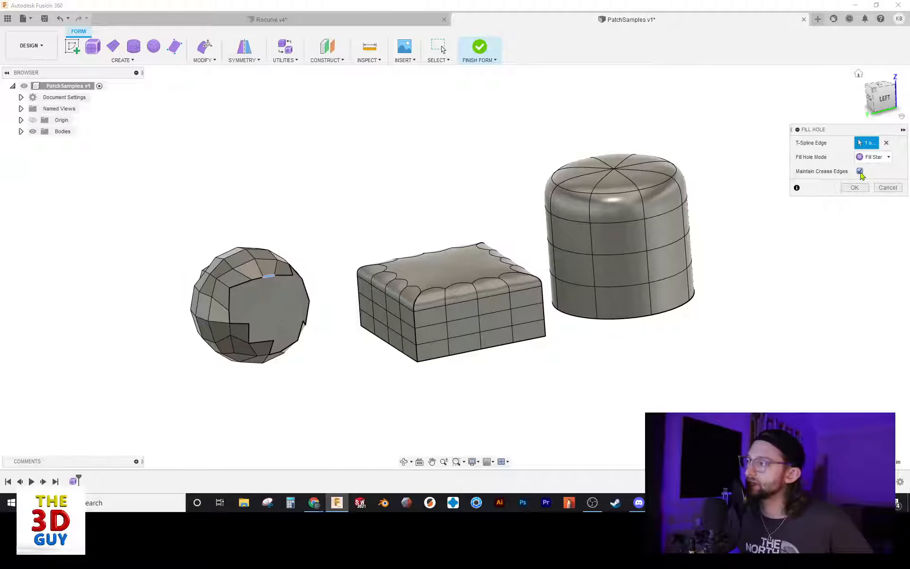
Set the sphere's hole fill to Collapse mode with Weld Center Vertices enabled
{"action": "left_click", "coordinate": [874, 157]}
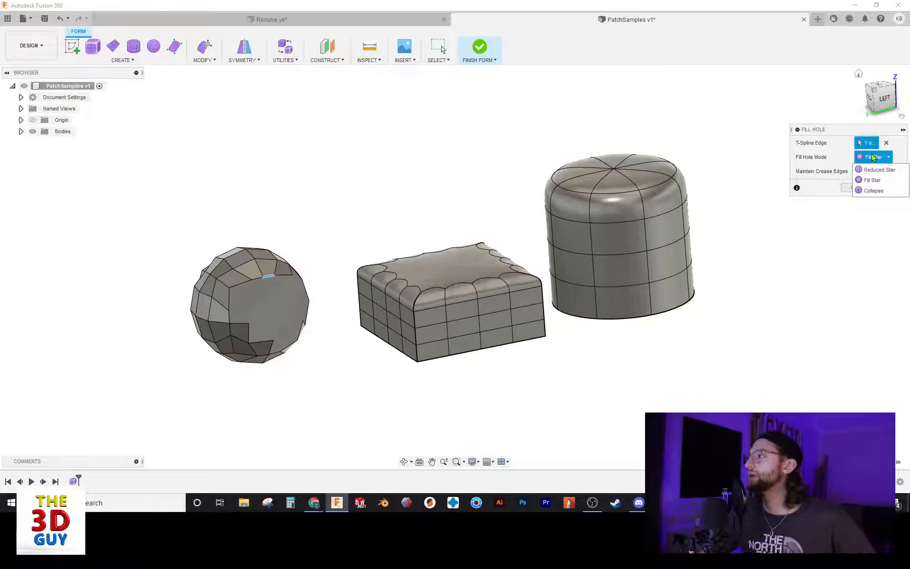
{"action": "left_click", "coordinate": [872, 190]}
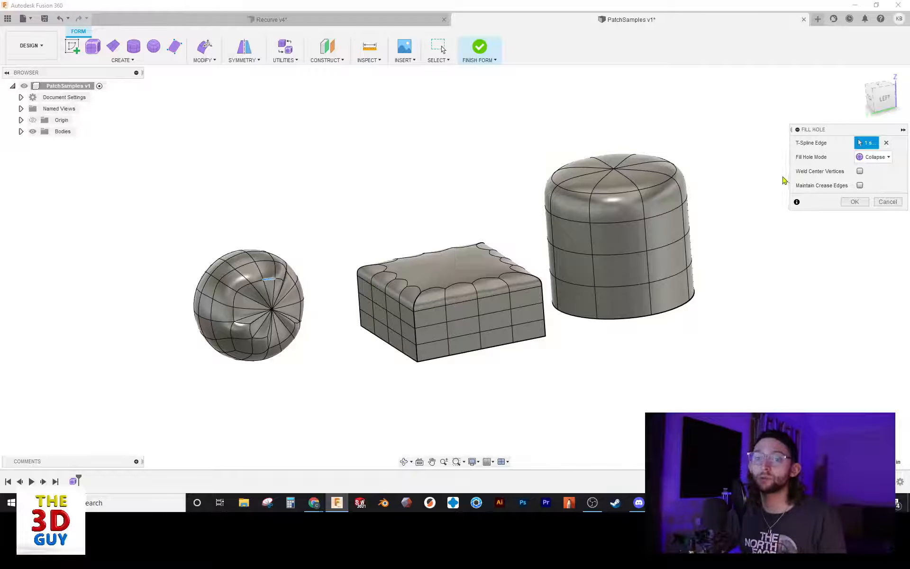
{"action": "scroll", "coordinate": [246, 317], "scroll_direction": "up", "scroll_amount": 5}
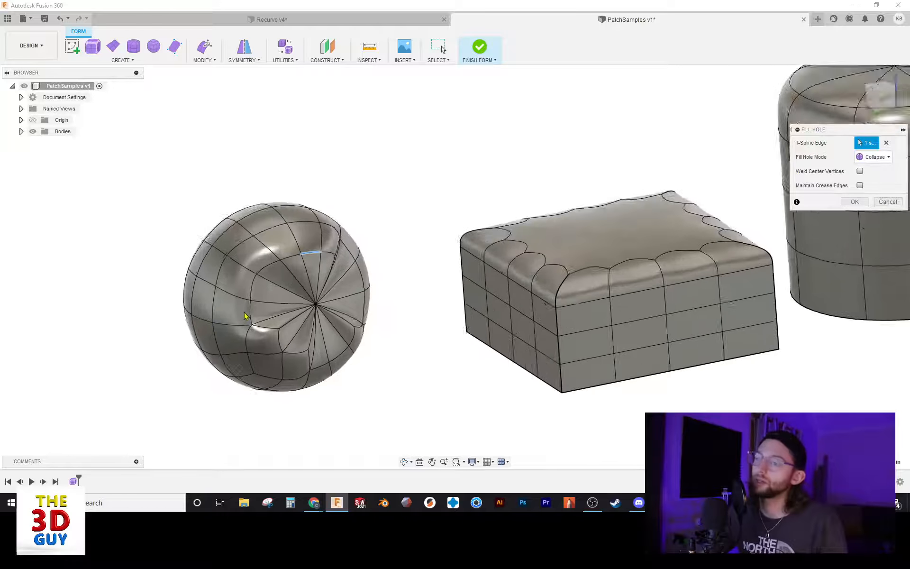
{"action": "scroll", "coordinate": [246, 316], "scroll_direction": "up", "scroll_amount": 2}
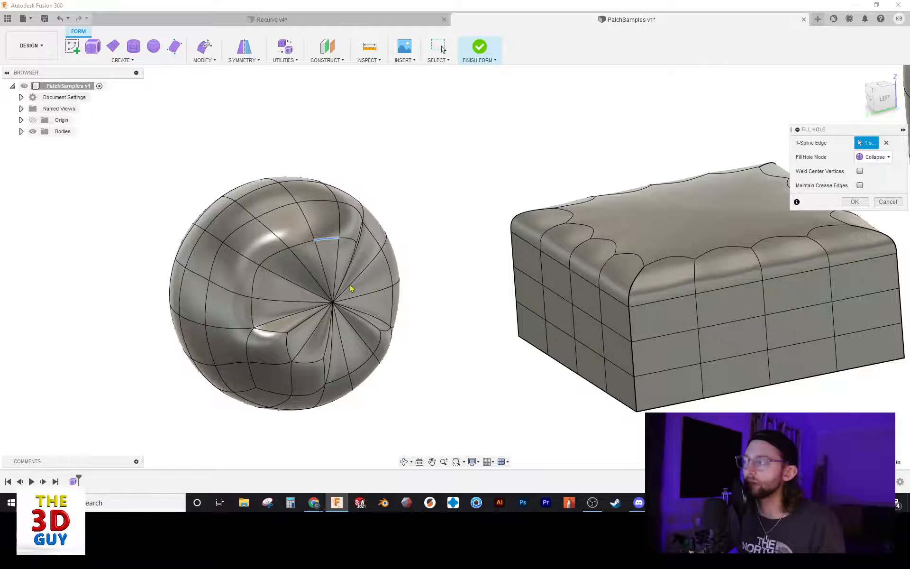
{"action": "left_click", "coordinate": [860, 172]}
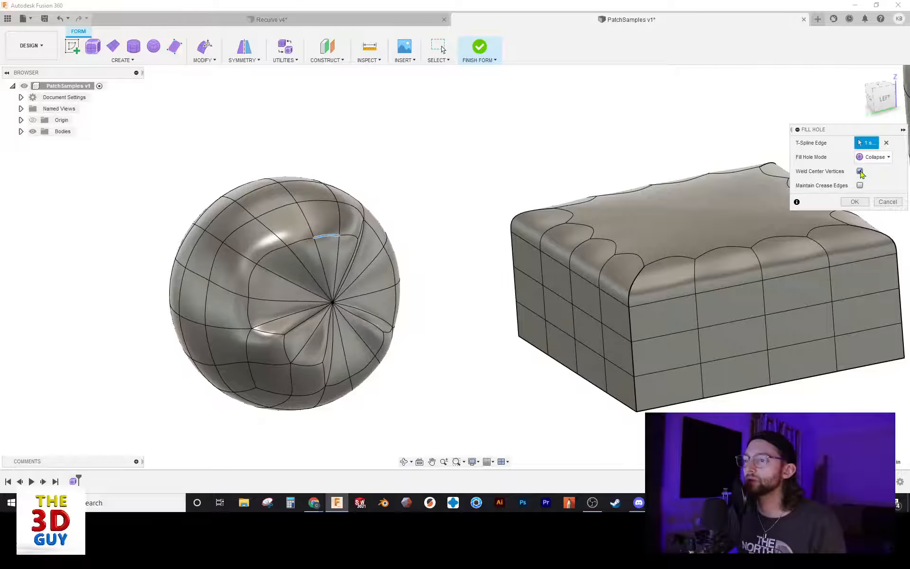
Enable Maintain Crease Edges for the sphere's welded Collapse fill and apply it
{"action": "left_click_drag", "start_coordinate": [881, 97], "coordinate": [844, 100]}
{"action": "middle_click_drag", "start_coordinate": [455, 267], "coordinate": [348, 294], "text": "shift"}
{"action": "left_click_drag", "start_coordinate": [880, 100], "coordinate": [879, 99]}
{"action": "left_click", "coordinate": [860, 185]}
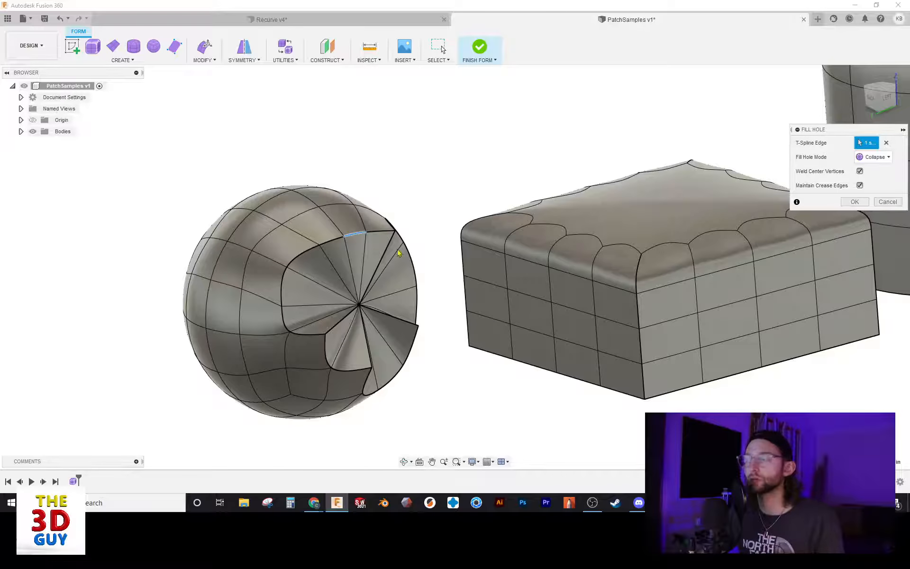
{"action": "scroll", "coordinate": [381, 309], "scroll_direction": "down", "scroll_amount": 5}
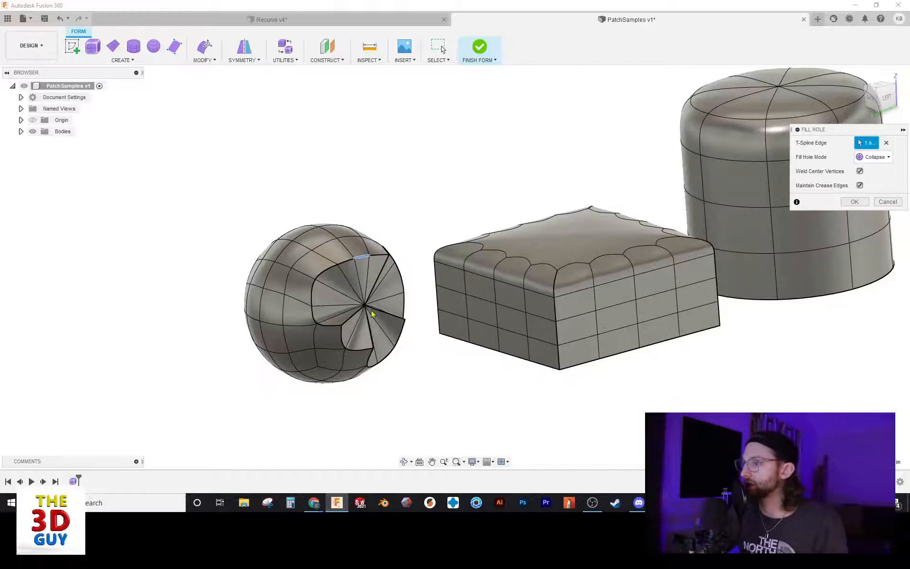
{"action": "left_click", "coordinate": [855, 201]}
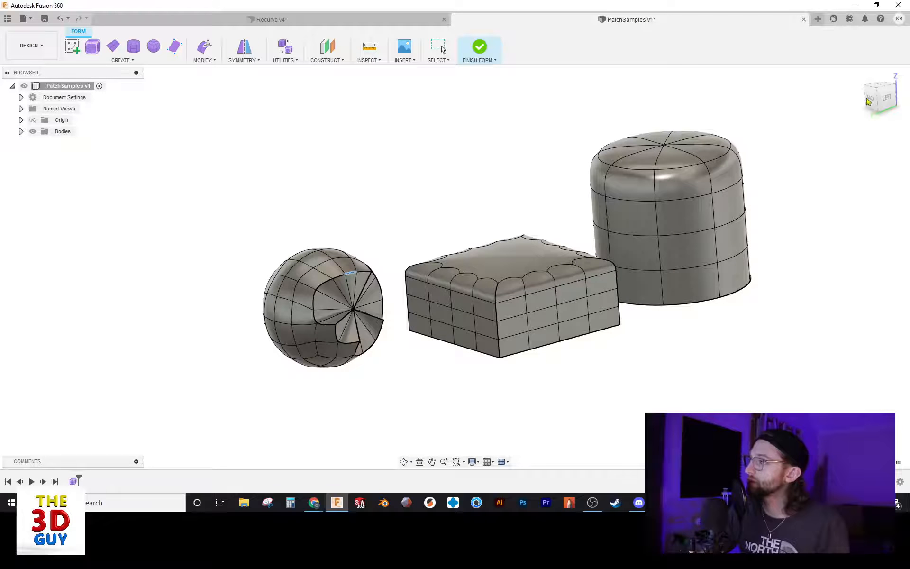
{"action": "left_click", "coordinate": [407, 412]}
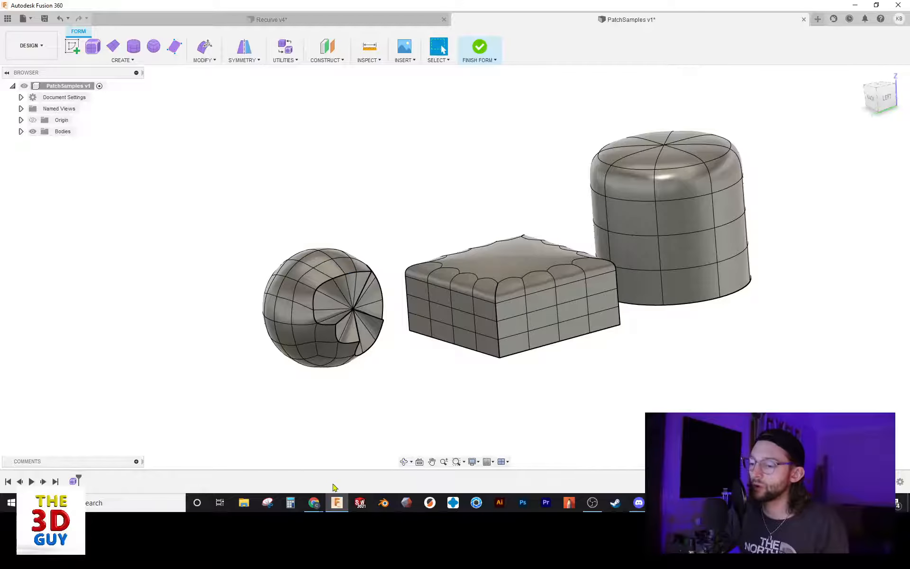
Review the Fill Star and Reduced Star tips on the Fill Hole help page in Chrome, and return to Fusion 360
{"action": "mouse_move", "coordinate": [336, 504]}
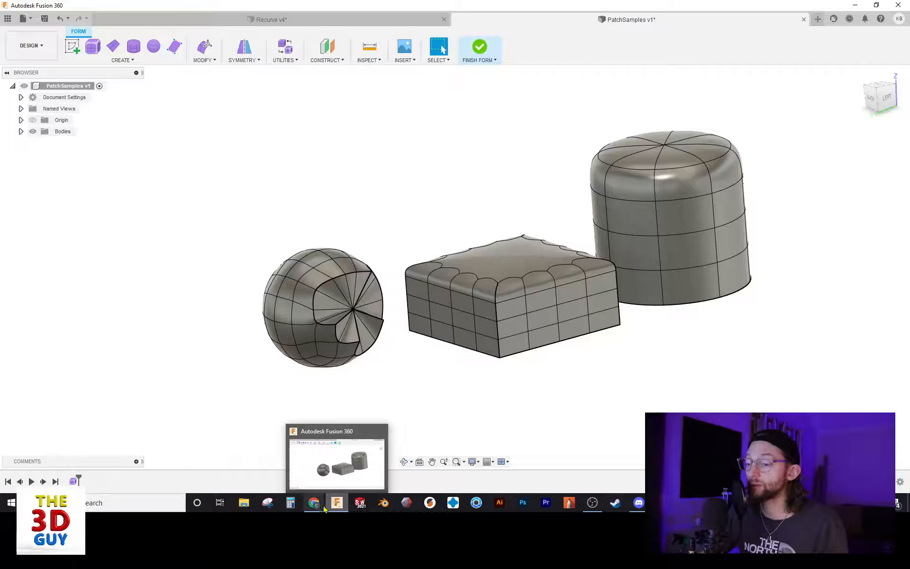
{"action": "left_click", "coordinate": [359, 473]}
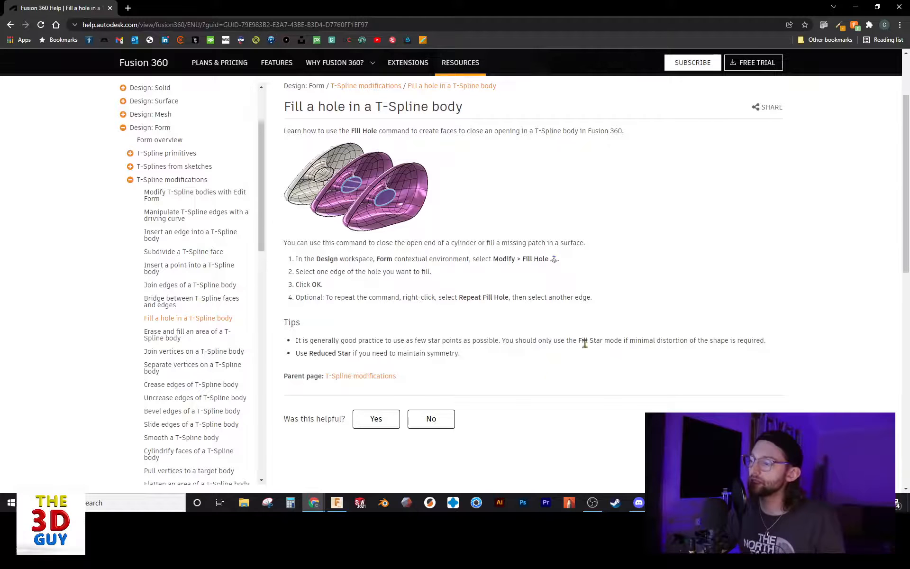
{"action": "left_click_drag", "start_coordinate": [579, 341], "coordinate": [603, 340]}
{"action": "left_click", "coordinate": [611, 373]}
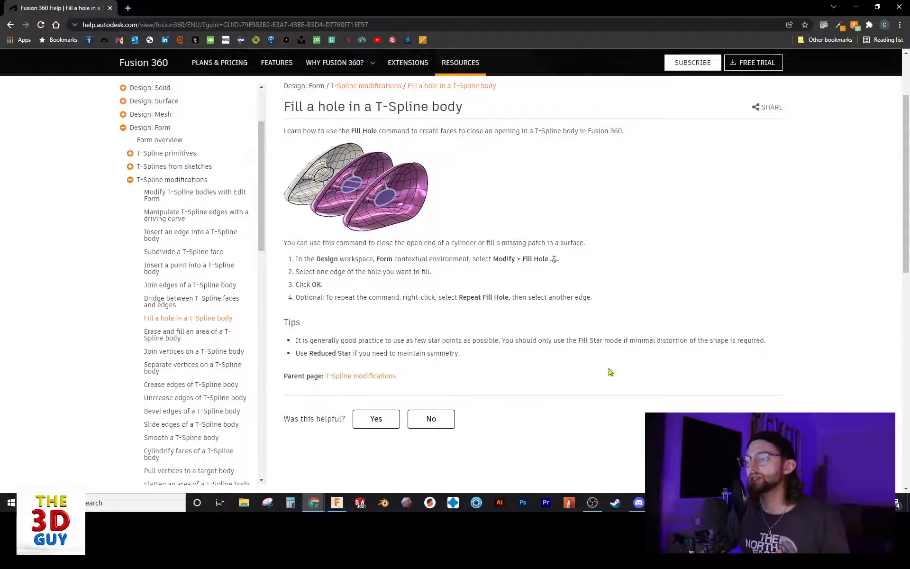
{"action": "left_click_drag", "start_coordinate": [317, 352], "coordinate": [349, 352]}
{"action": "left_click", "coordinate": [443, 352]}
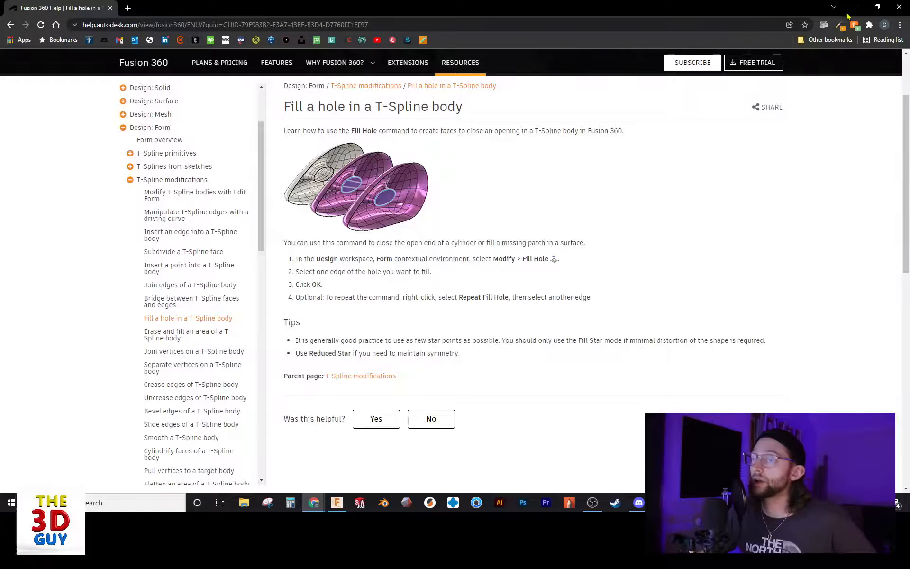
{"action": "left_click", "coordinate": [338, 506]}
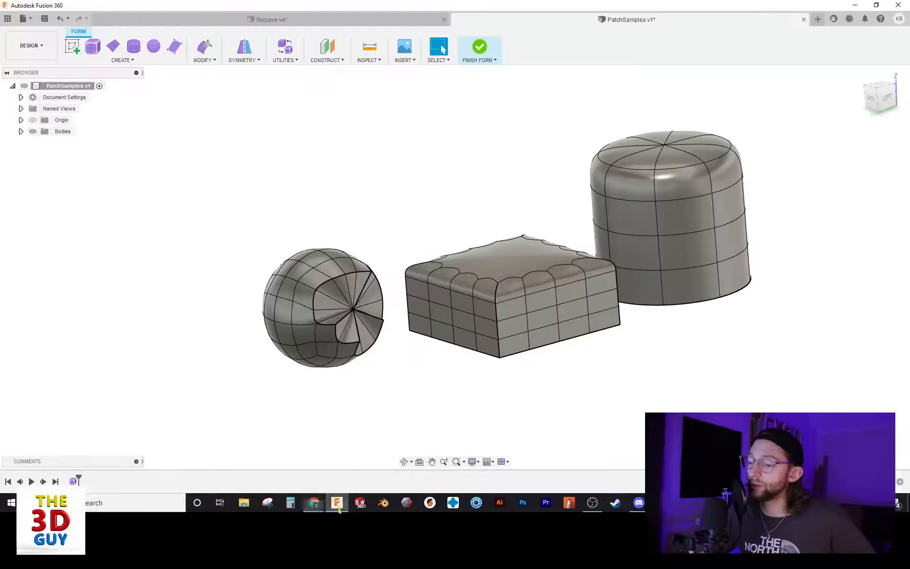